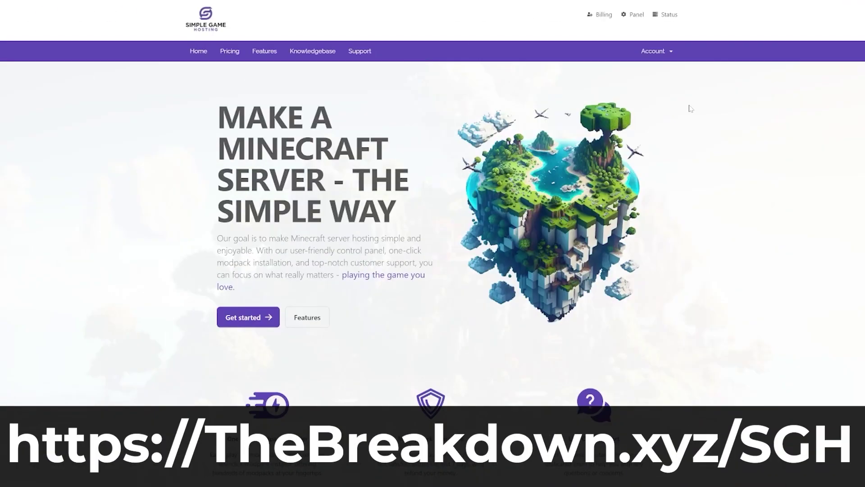
pyautogui.scroll(-2, 690, 109)
pyautogui.scroll(-2, 541, 136)
pyautogui.scroll(-1, 406, 169)
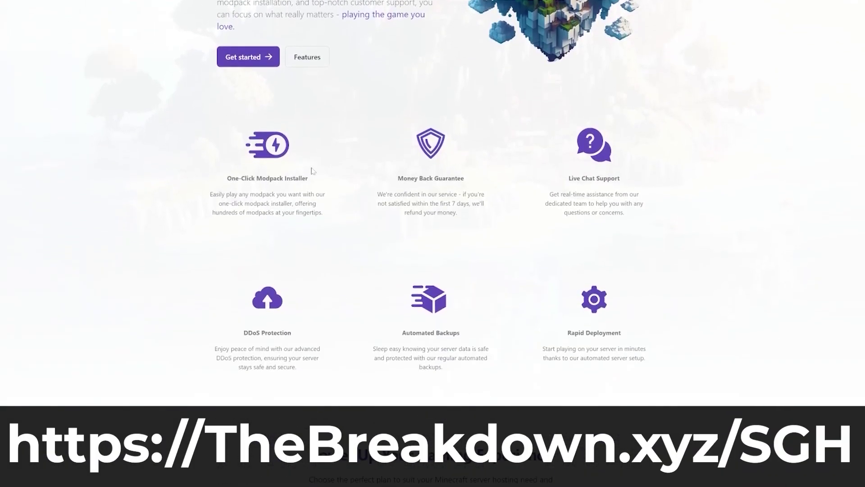
# Browse Simple Game Hosting's modpack, backup and Live Chat Support sections, then return to the Java Play page
pyautogui.click(196, 207)
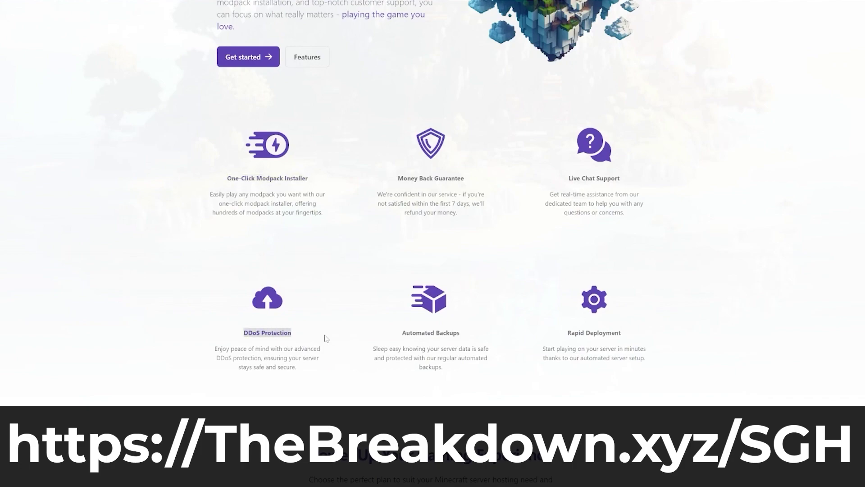
pyautogui.click(325, 337)
pyautogui.moveTo(568, 177); pyautogui.dragTo(621, 178)
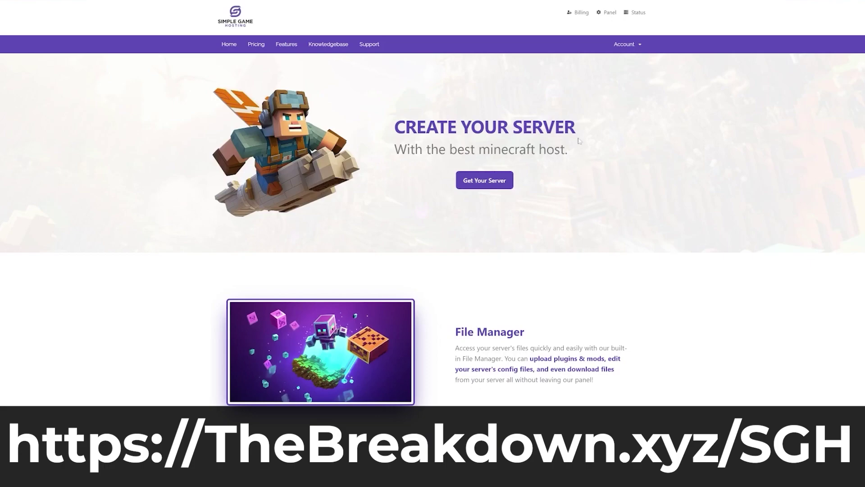
pyautogui.moveTo(386, 153); pyautogui.dragTo(571, 150)
pyautogui.click(584, 176)
pyautogui.scroll(-1, 599, 214)
pyautogui.scroll(-4, 599, 215)
pyautogui.scroll(-4, 599, 214)
pyautogui.scroll(-2, 599, 214)
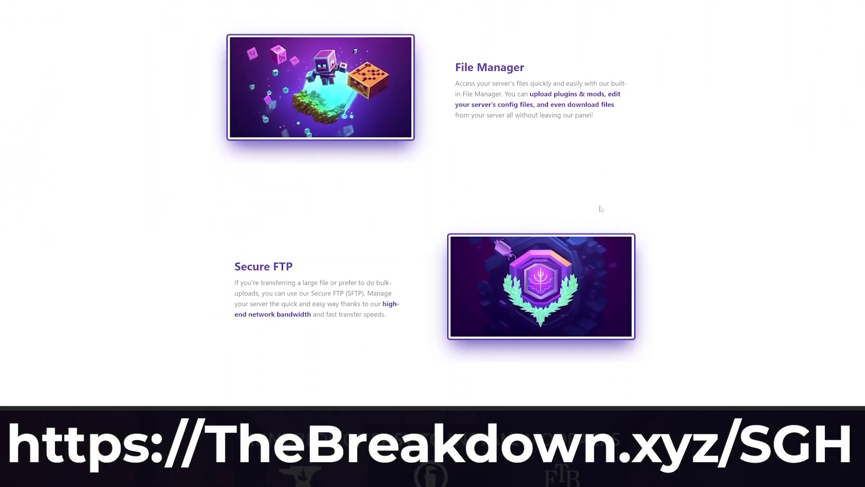
pyautogui.scroll(-3, 600, 209)
pyautogui.scroll(-2, 601, 209)
pyautogui.scroll(-2, 600, 209)
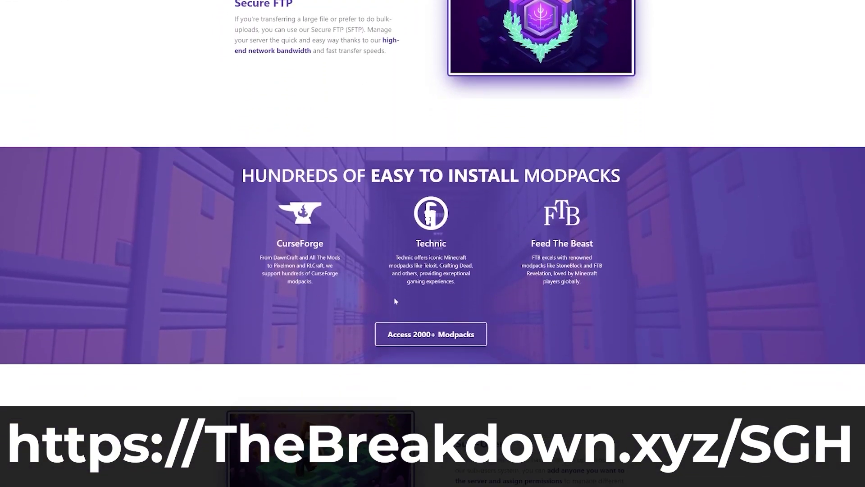
pyautogui.scroll(-1, 395, 301)
pyautogui.scroll(-3, 386, 303)
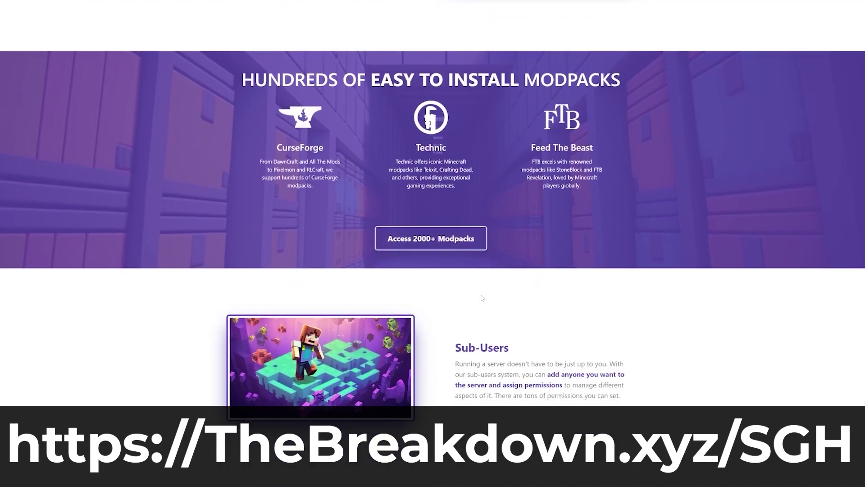
pyautogui.scroll(-3, 433, 291)
pyautogui.scroll(-3, 473, 284)
pyautogui.scroll(-3, 504, 277)
pyautogui.scroll(-2, 504, 276)
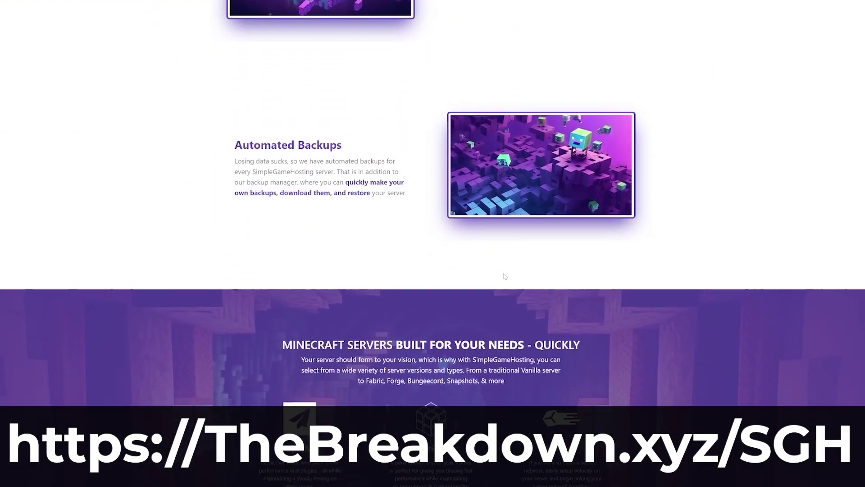
pyautogui.scroll(-3, 494, 276)
pyautogui.scroll(-1, 406, 271)
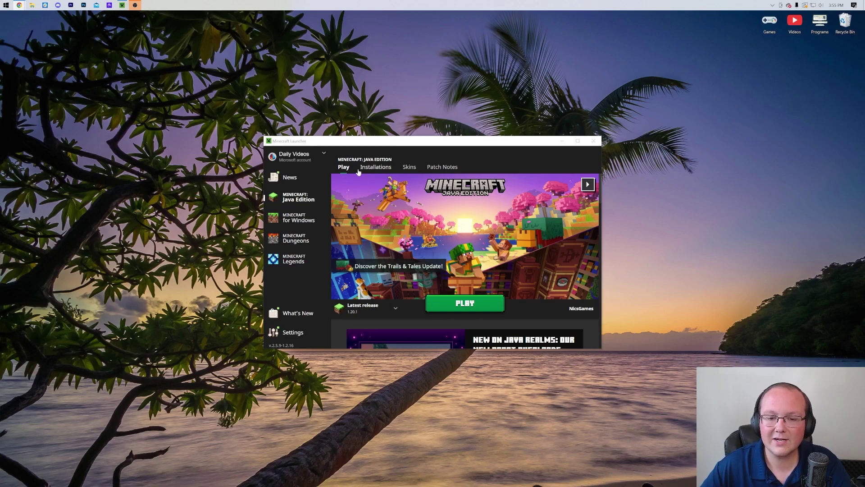
# Edit the Latest release installation and expand More Options to show its JVM Arguments field
pyautogui.click(376, 169)
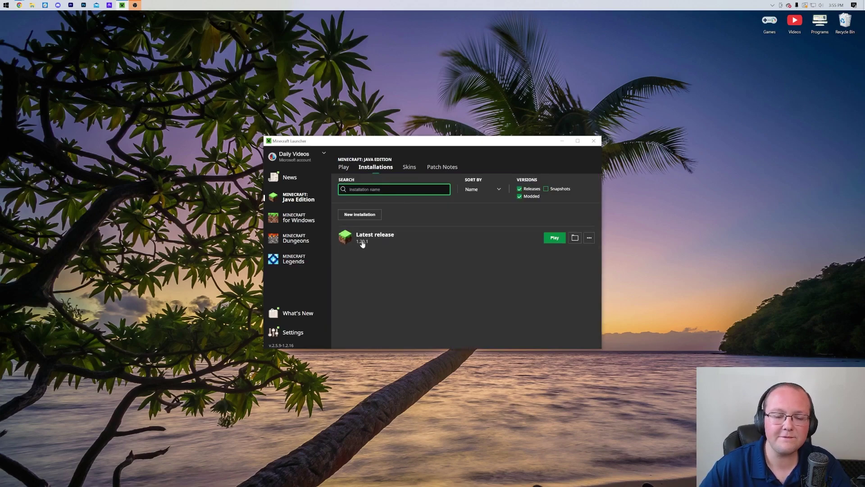
pyautogui.moveTo(429, 237)
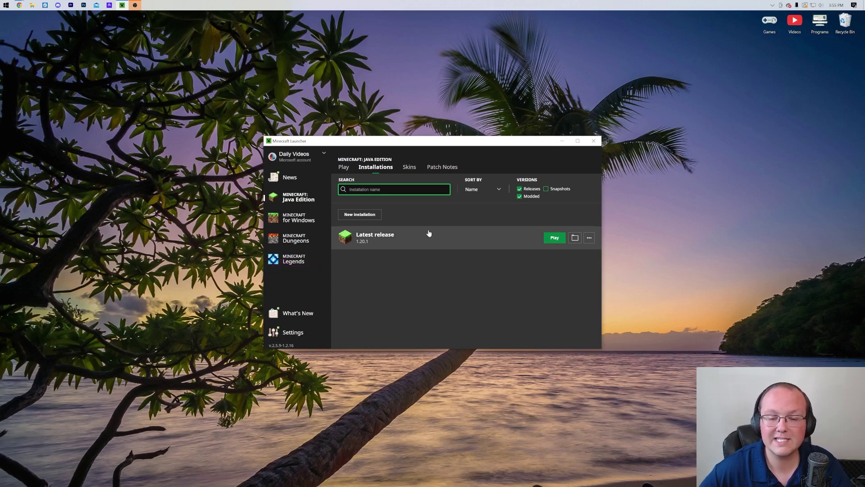
pyautogui.click(587, 238)
pyautogui.click(578, 252)
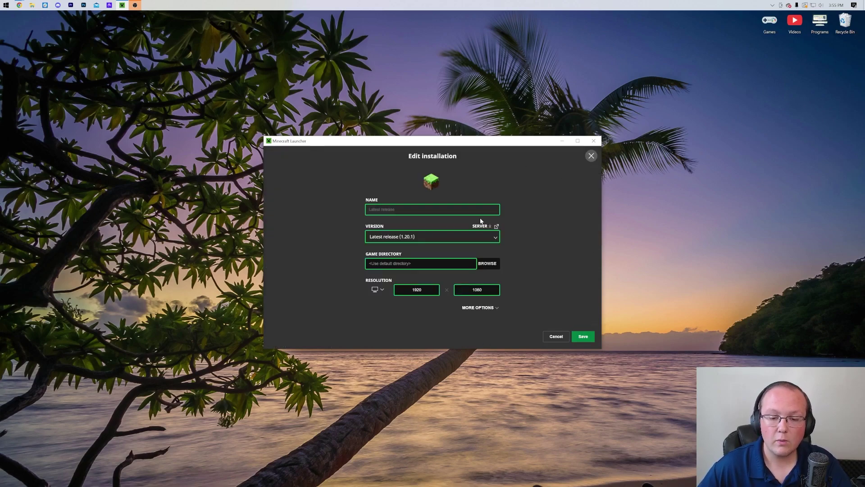
pyautogui.click(480, 307)
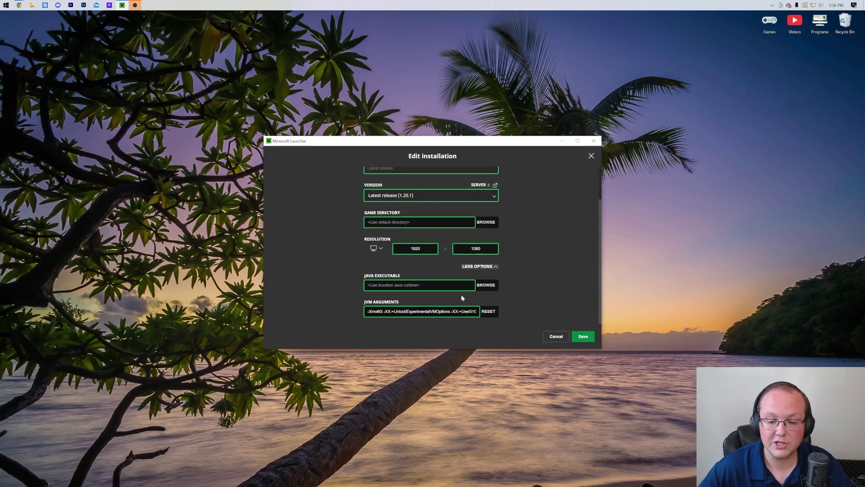
pyautogui.scroll(3, 493, 271)
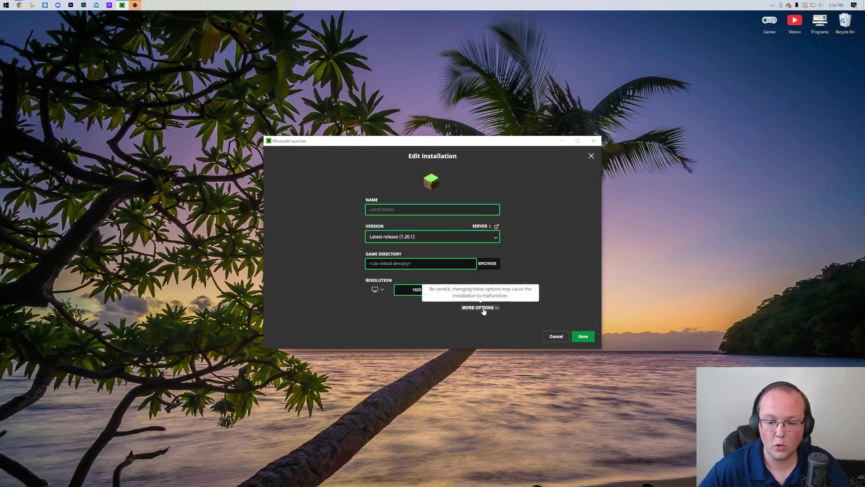
pyautogui.scroll(-3, 520, 278)
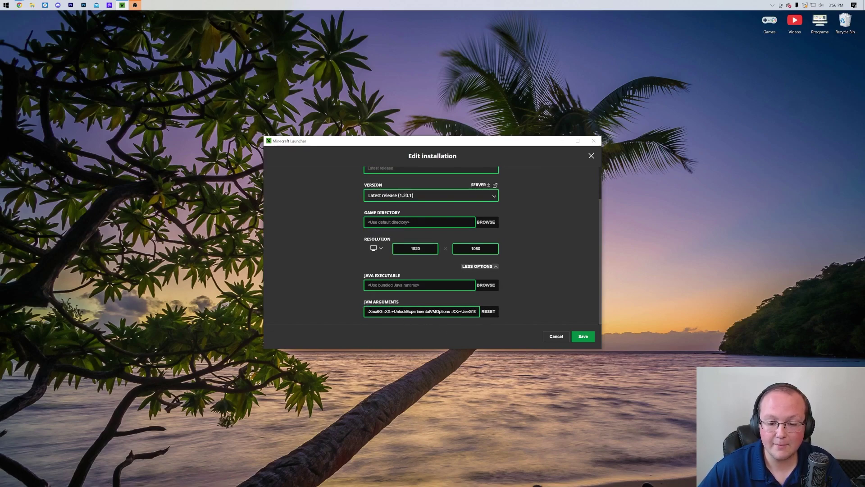
# Change the JVM arguments' maximum memory value from 6 to 4 GB (-Xmx4G)
pyautogui.click(379, 311)
pyautogui.press('BackSpace')
pyautogui.write('2')
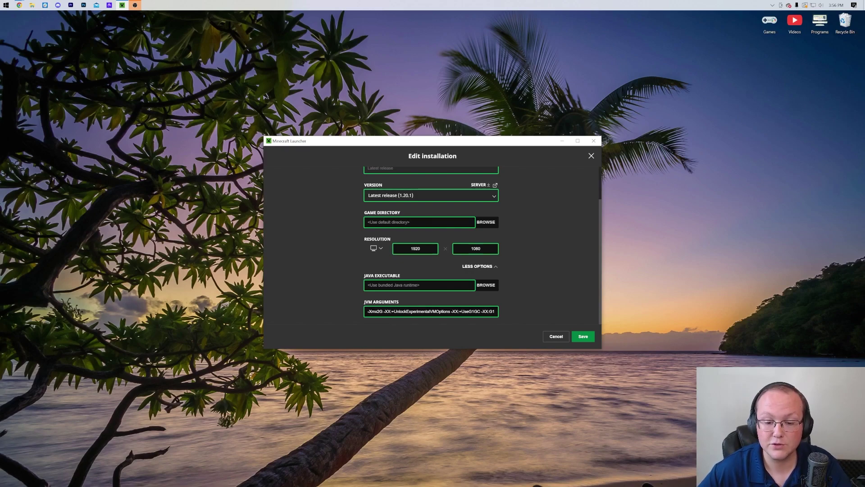
pyautogui.hotkey('shift', 'Home')
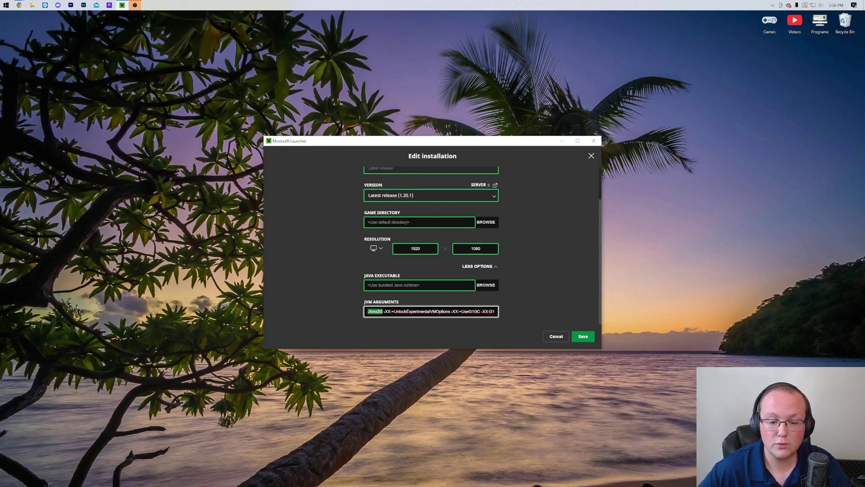
pyautogui.click(381, 311)
pyautogui.write('8')
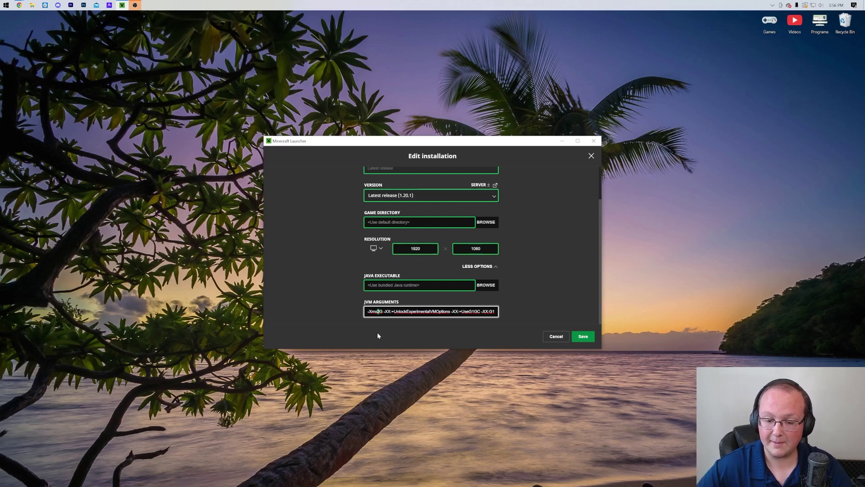
pyautogui.write('4')
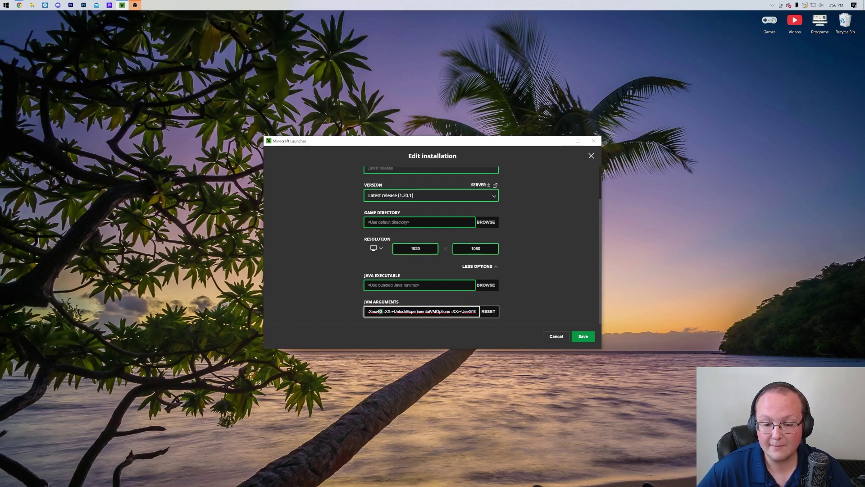
pyautogui.click(378, 326)
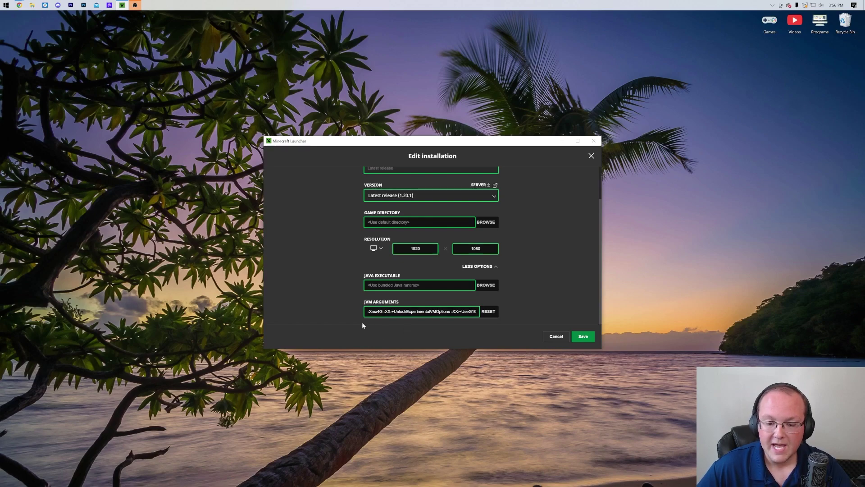
pyautogui.click(588, 336)
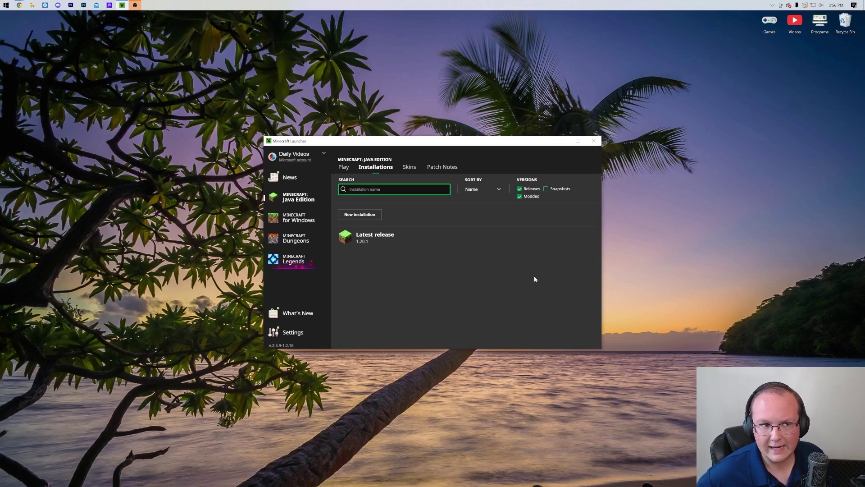
pyautogui.press('super')
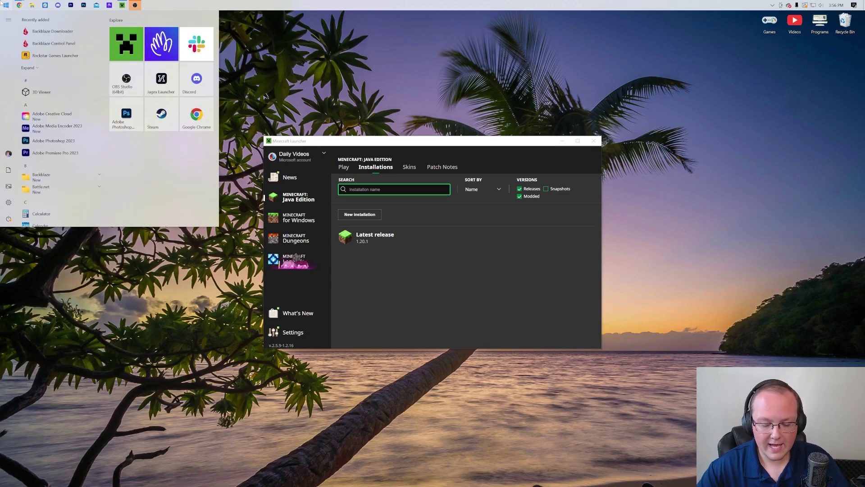
pyautogui.write('sys')
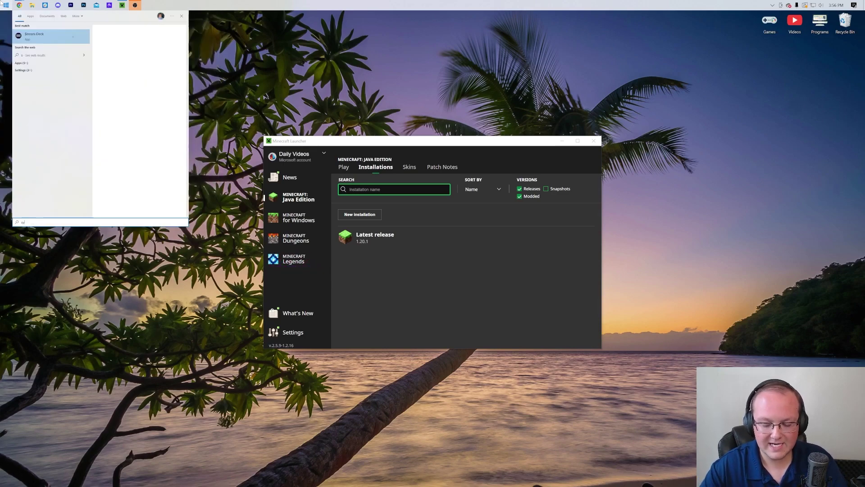
pyautogui.click(33, 35)
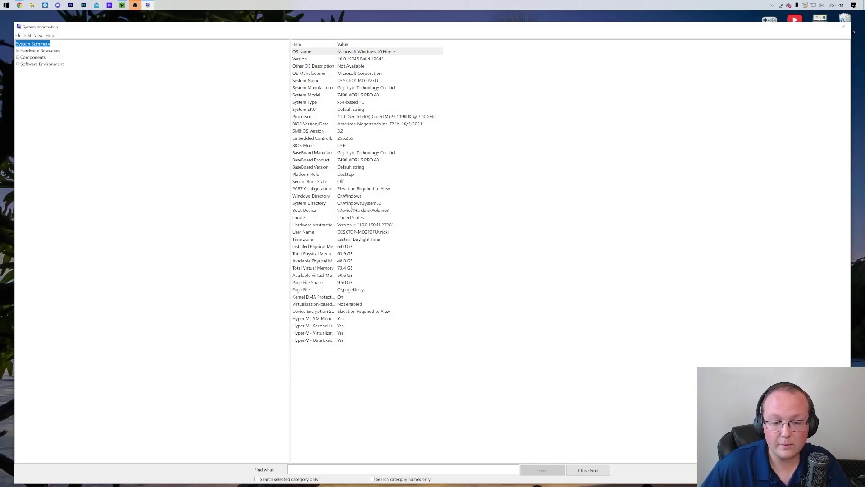
pyautogui.click(318, 247)
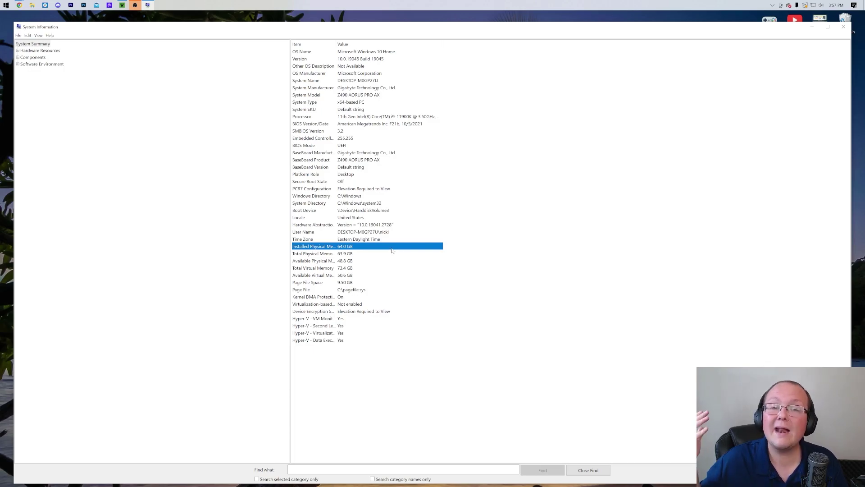
pyautogui.click(844, 27)
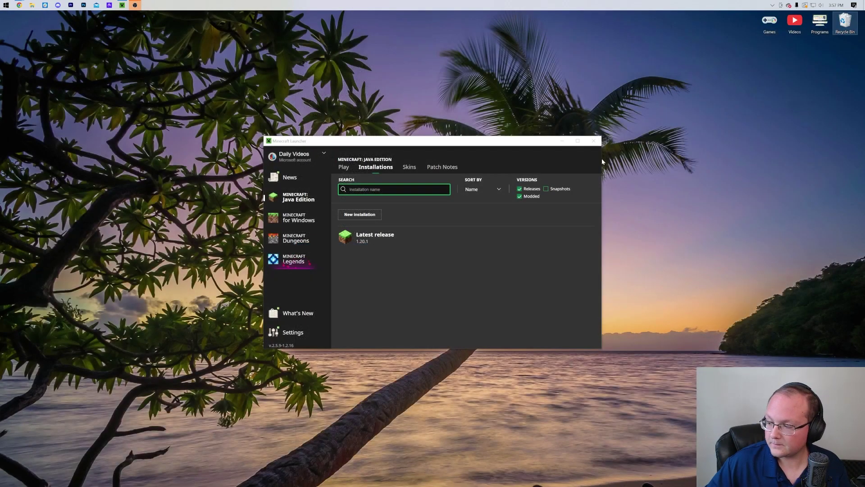
# Reopen the Latest release settings, review the JVM Arguments under More Options, and save
pyautogui.click(424, 242)
pyautogui.click(478, 307)
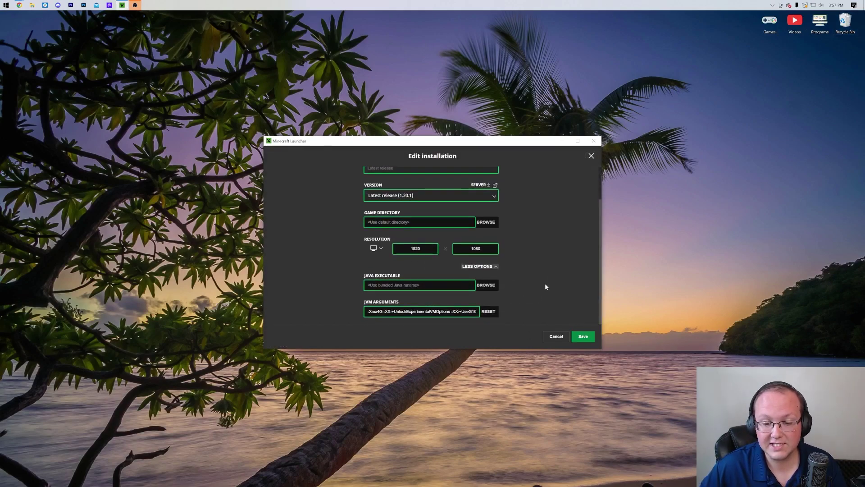
pyautogui.click(586, 337)
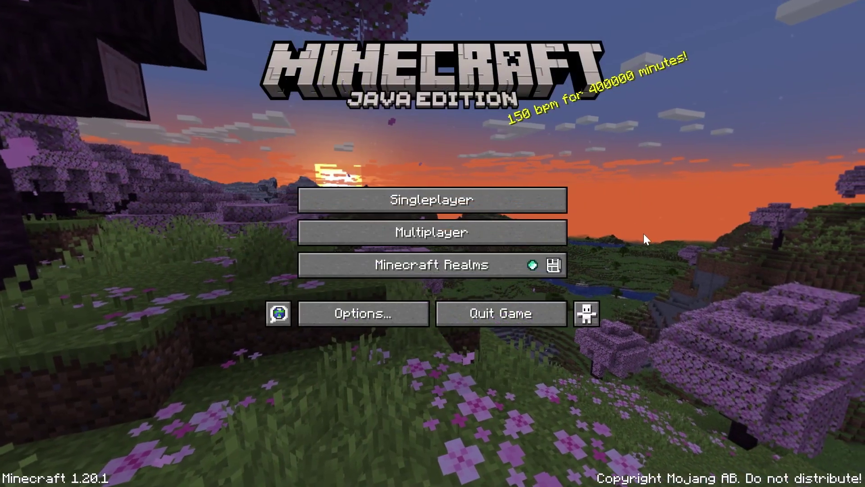
# Join the multiplayer server, turn on the F3 debug overlay, and resume play
pyautogui.click(540, 232)
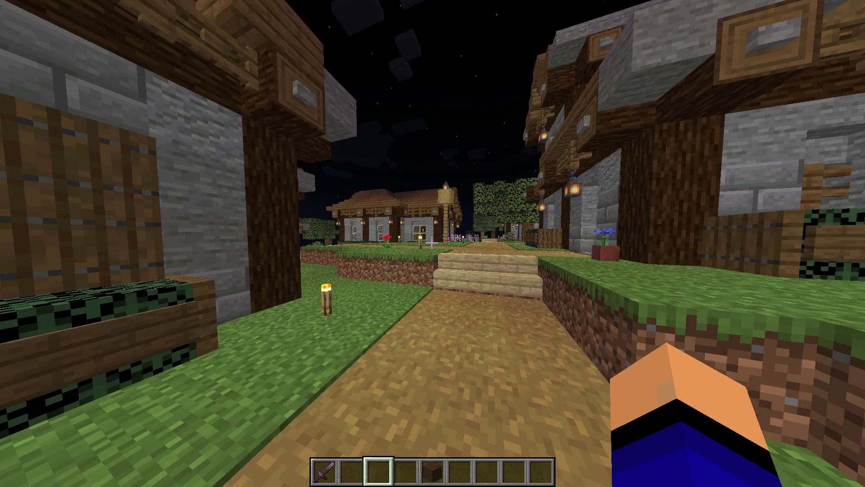
pyautogui.press('F3')
pyautogui.press('Escape')
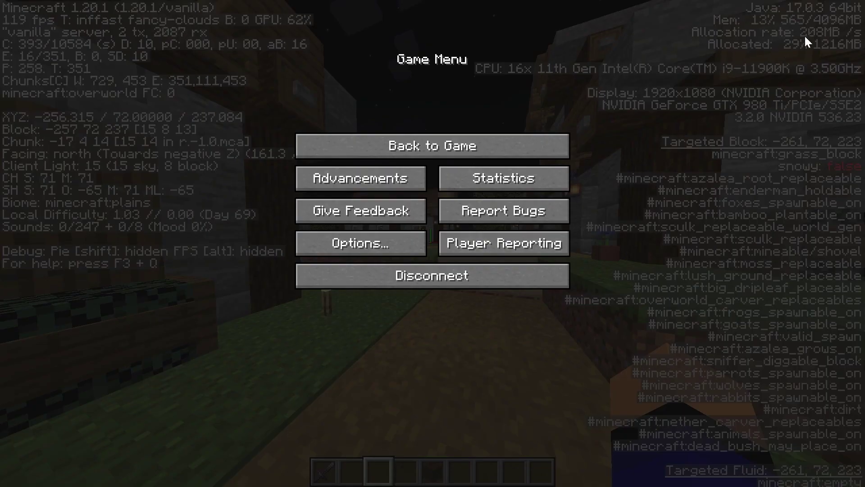
pyautogui.press('Escape')
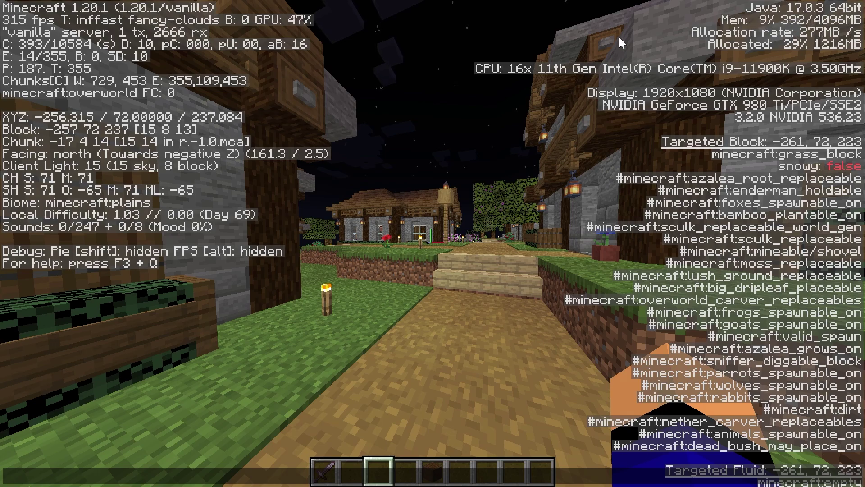
# Walk west along the village path past the small house, then turn north and east
pyautogui.press('Escape')
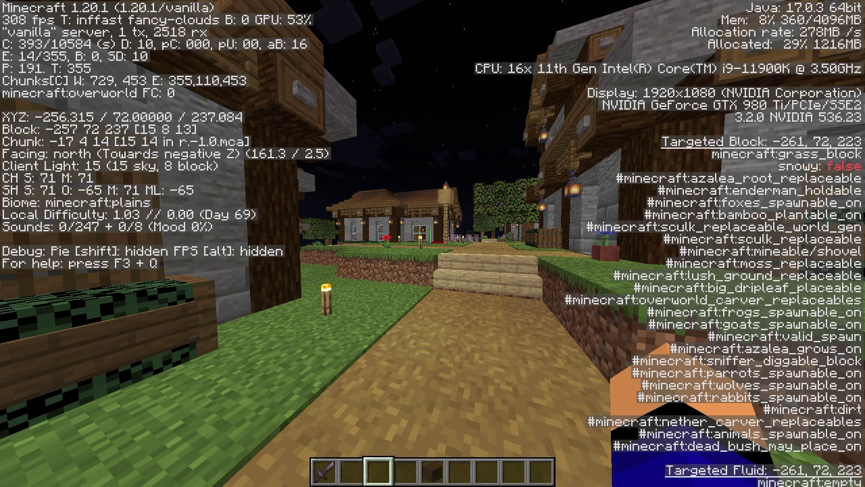
pyautogui.press('w')
pyautogui.press('w')
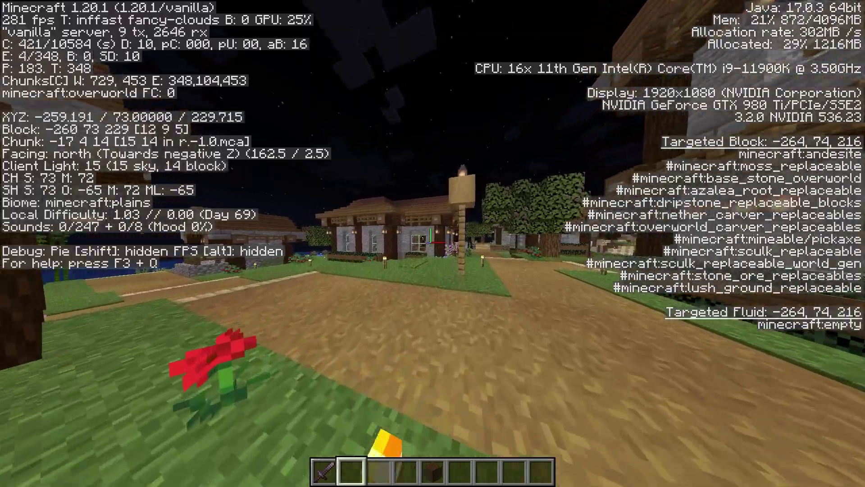
pyautogui.press('w')
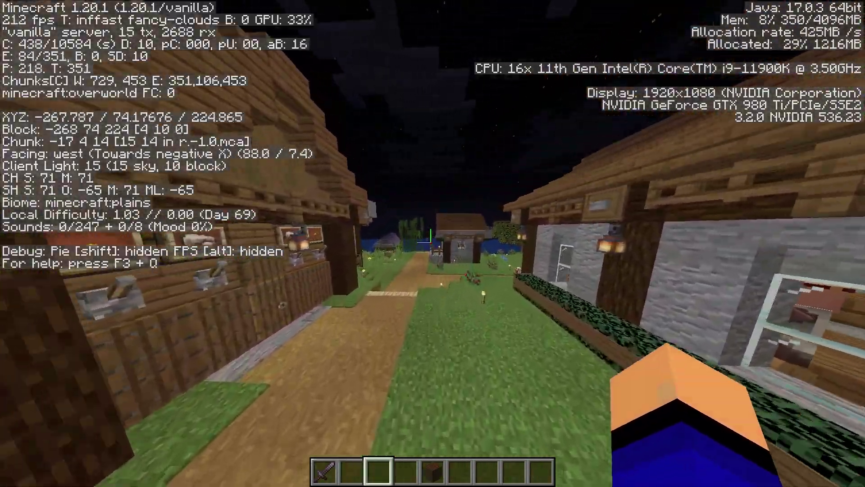
pyautogui.press('w')
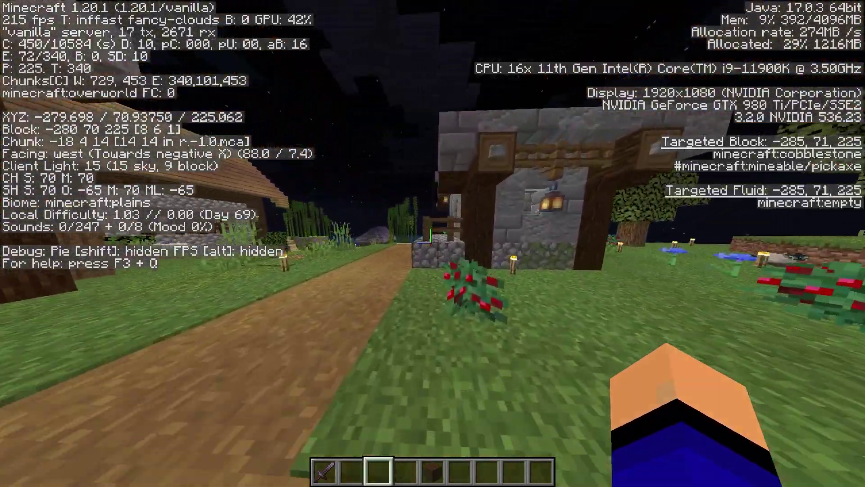
pyautogui.press('w')
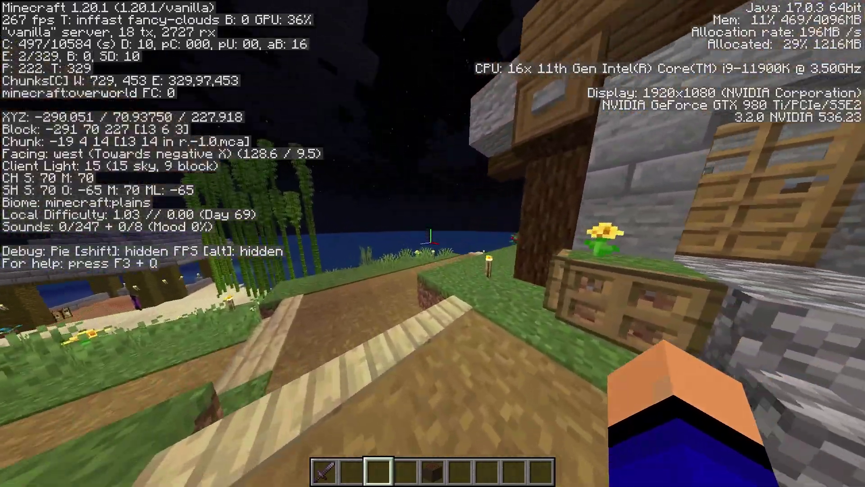
pyautogui.press('w')
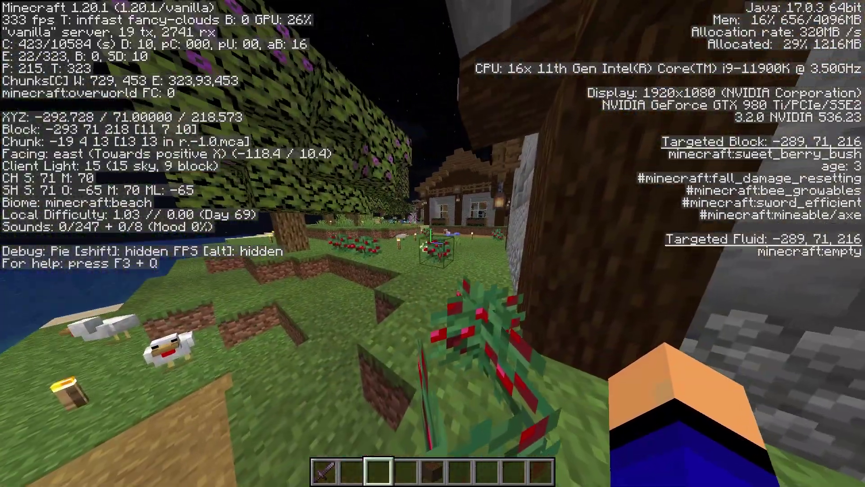
pyautogui.press('w')
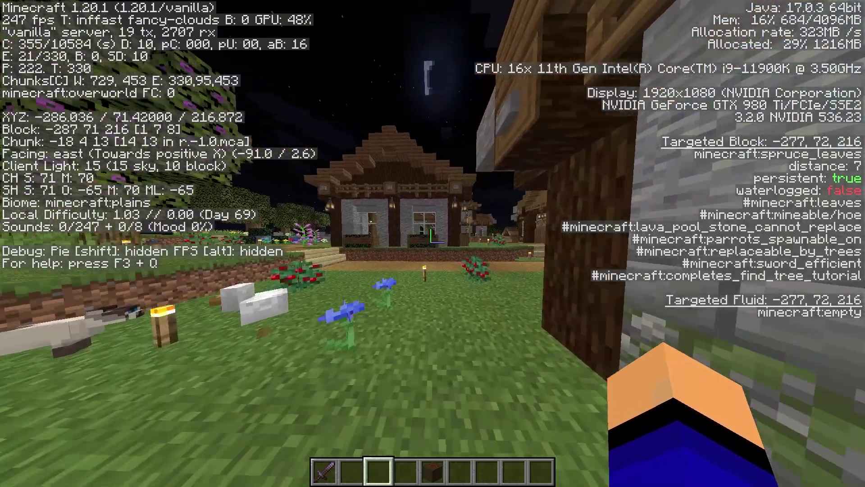